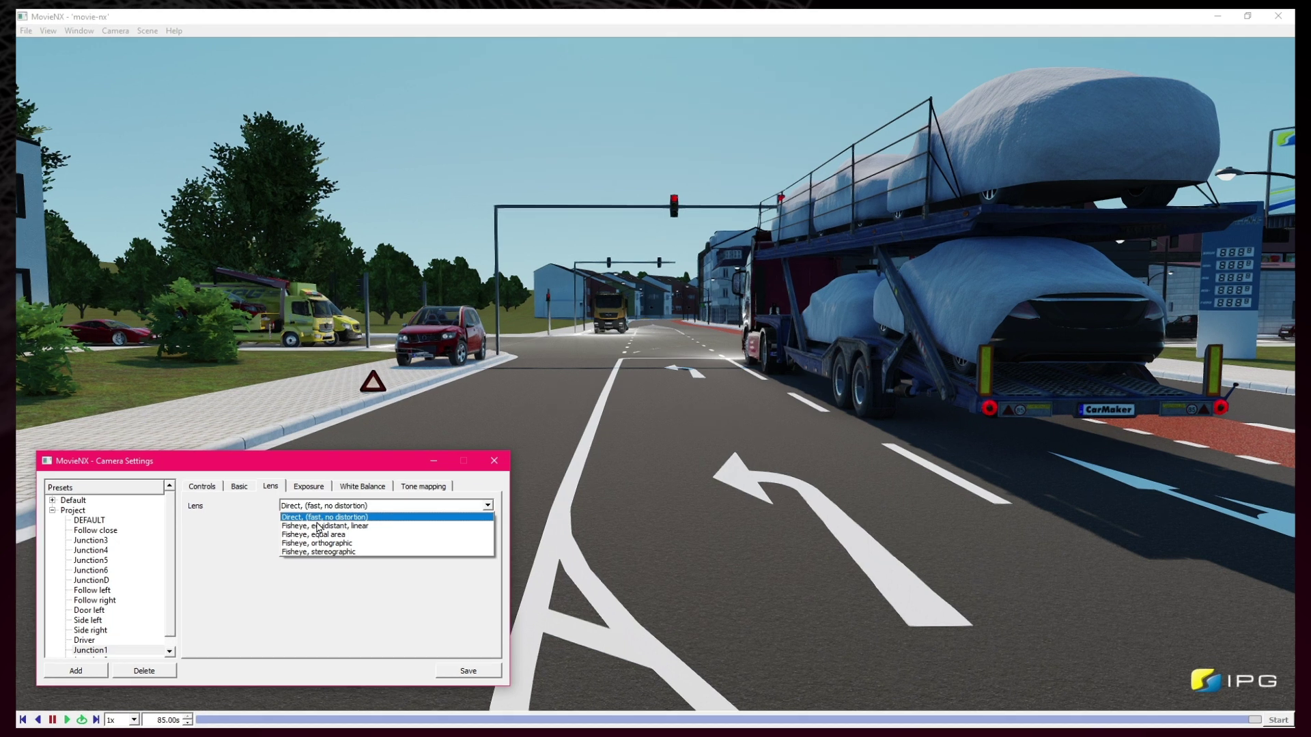
- Try the Fisheye, equidistant, linear lens, then switch back to the undistorted Direct lens
click(318, 526)
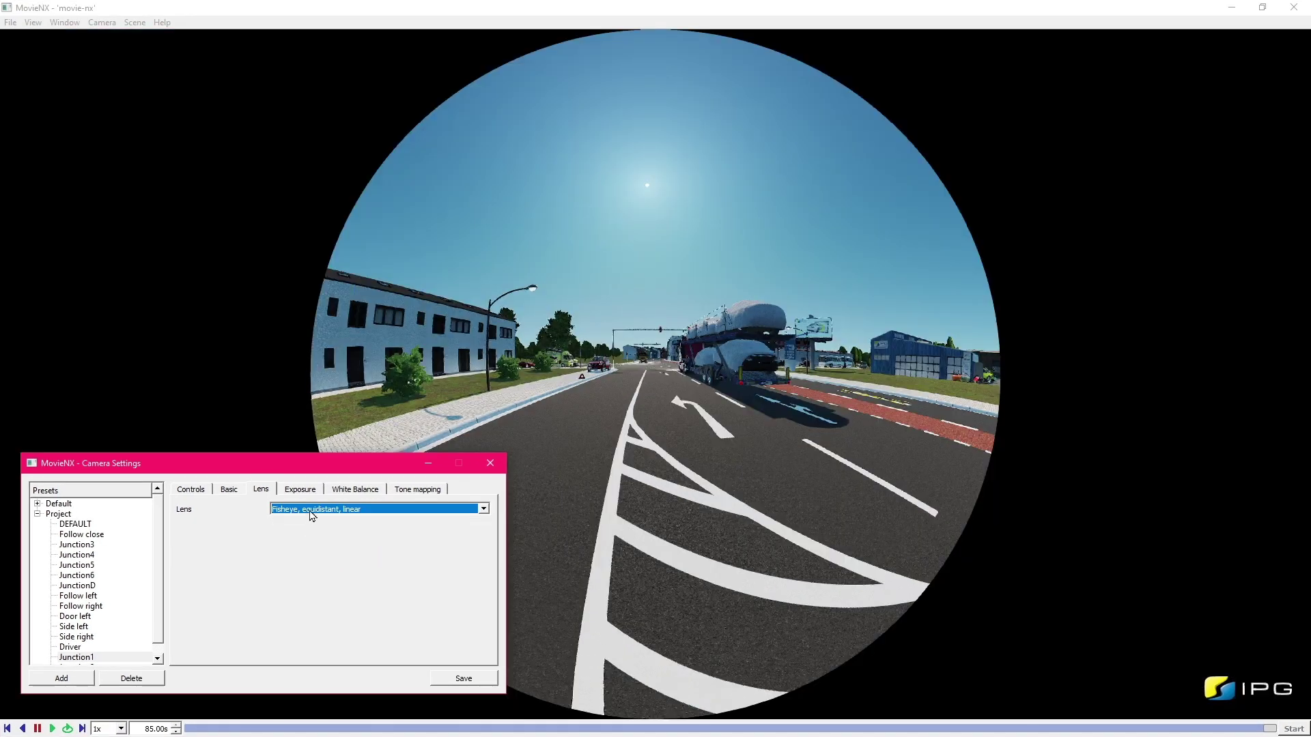
click(312, 512)
click(313, 522)
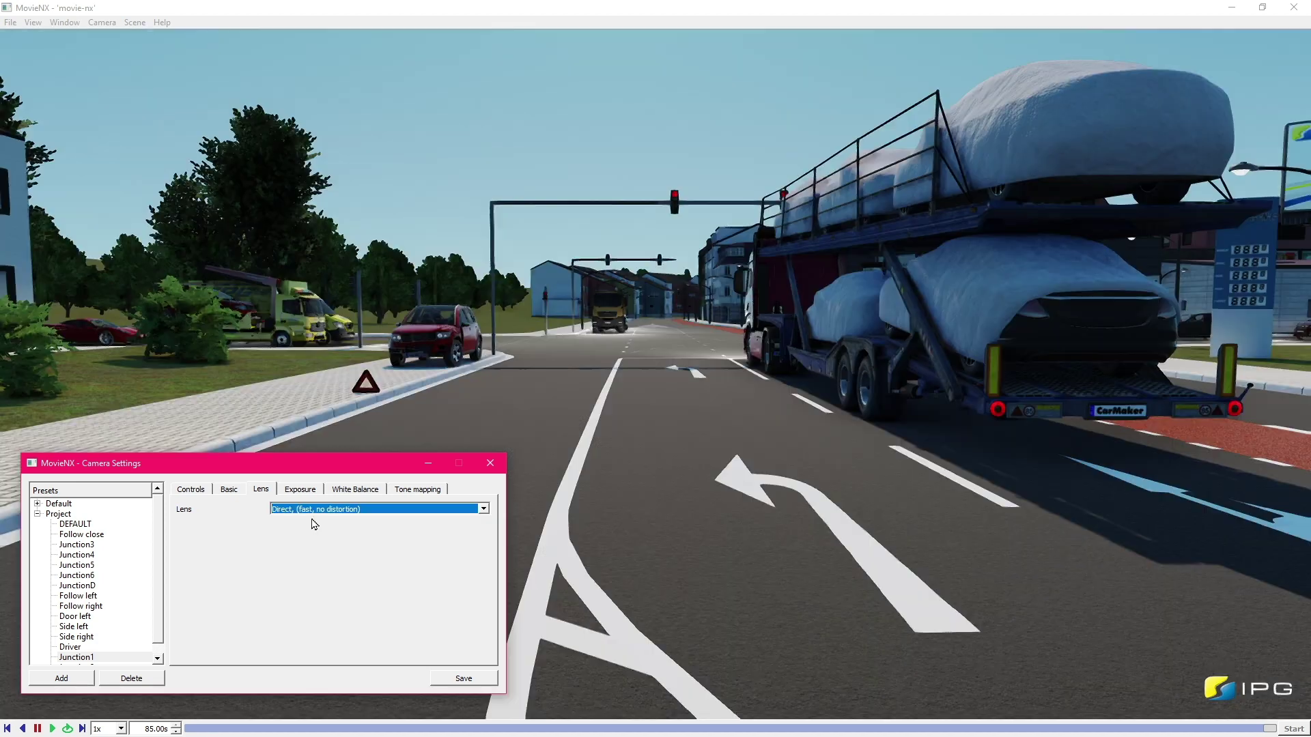
- On the camera's Exposure settings, raise the ISO step by step up to 600
click(301, 492)
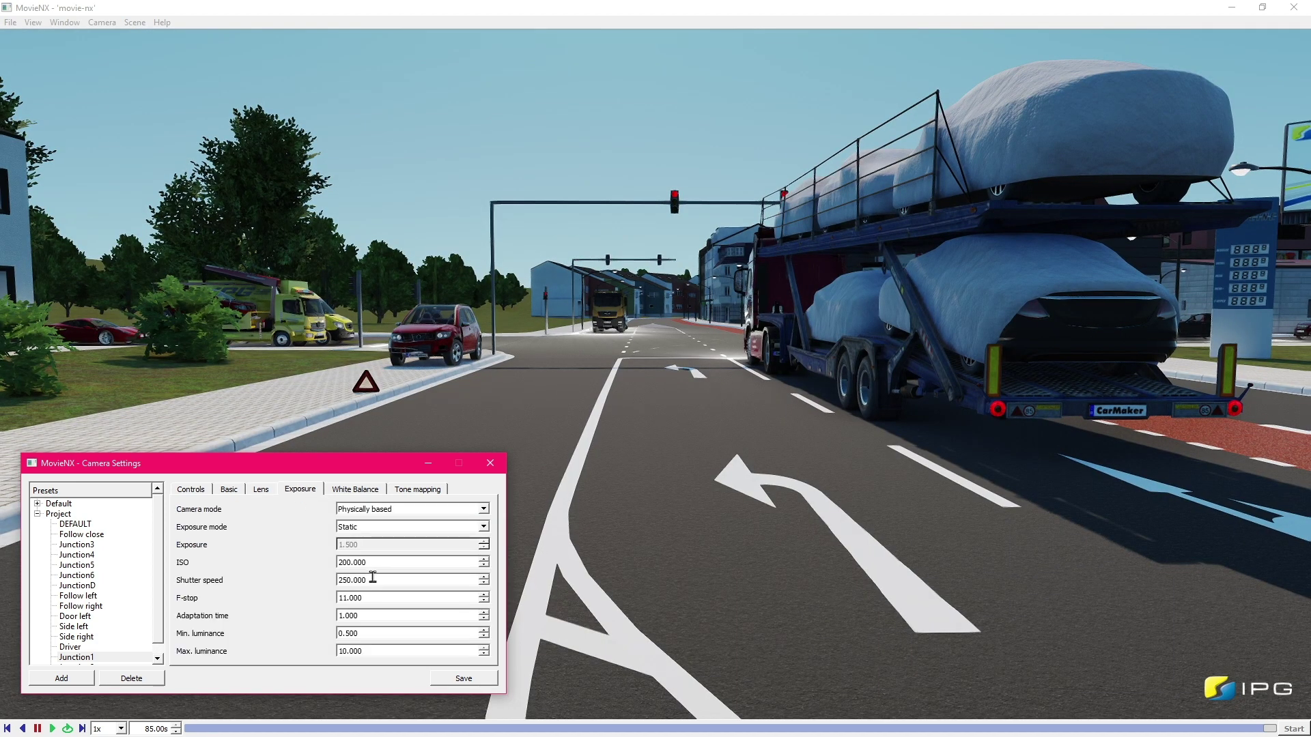
text(50)
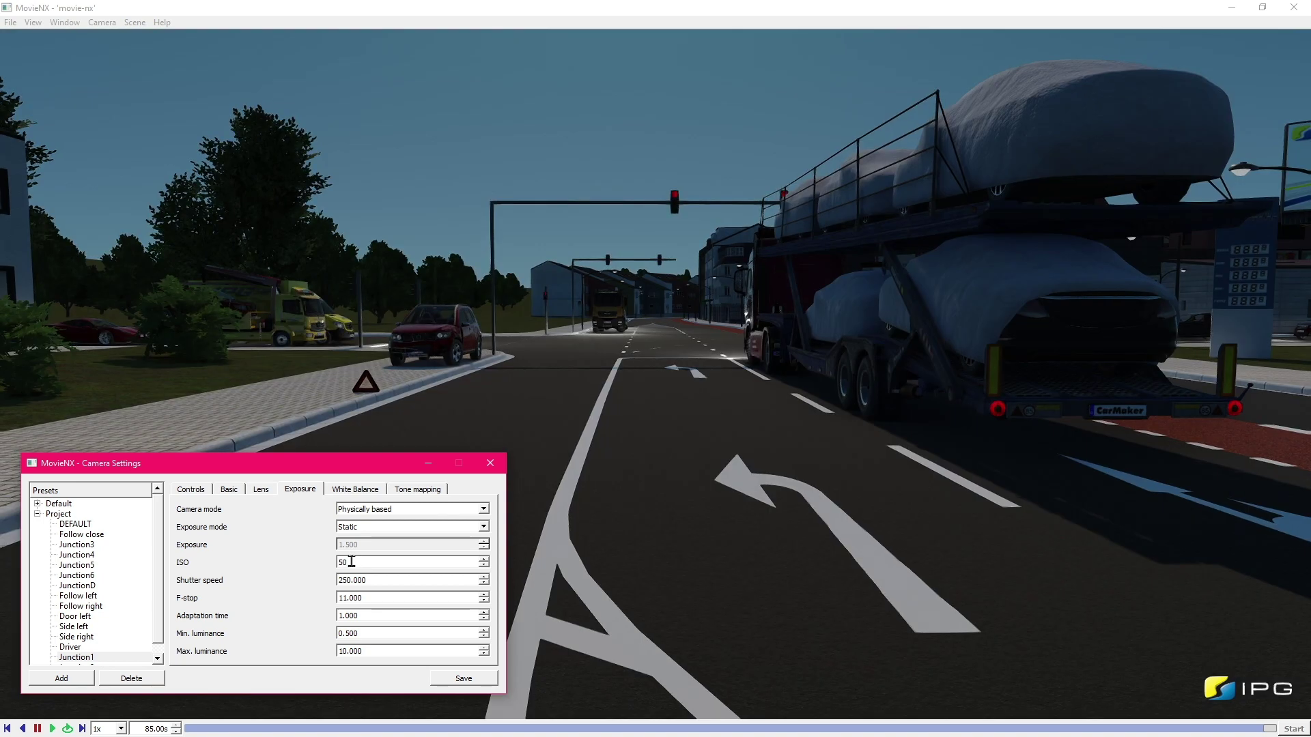
text(100)
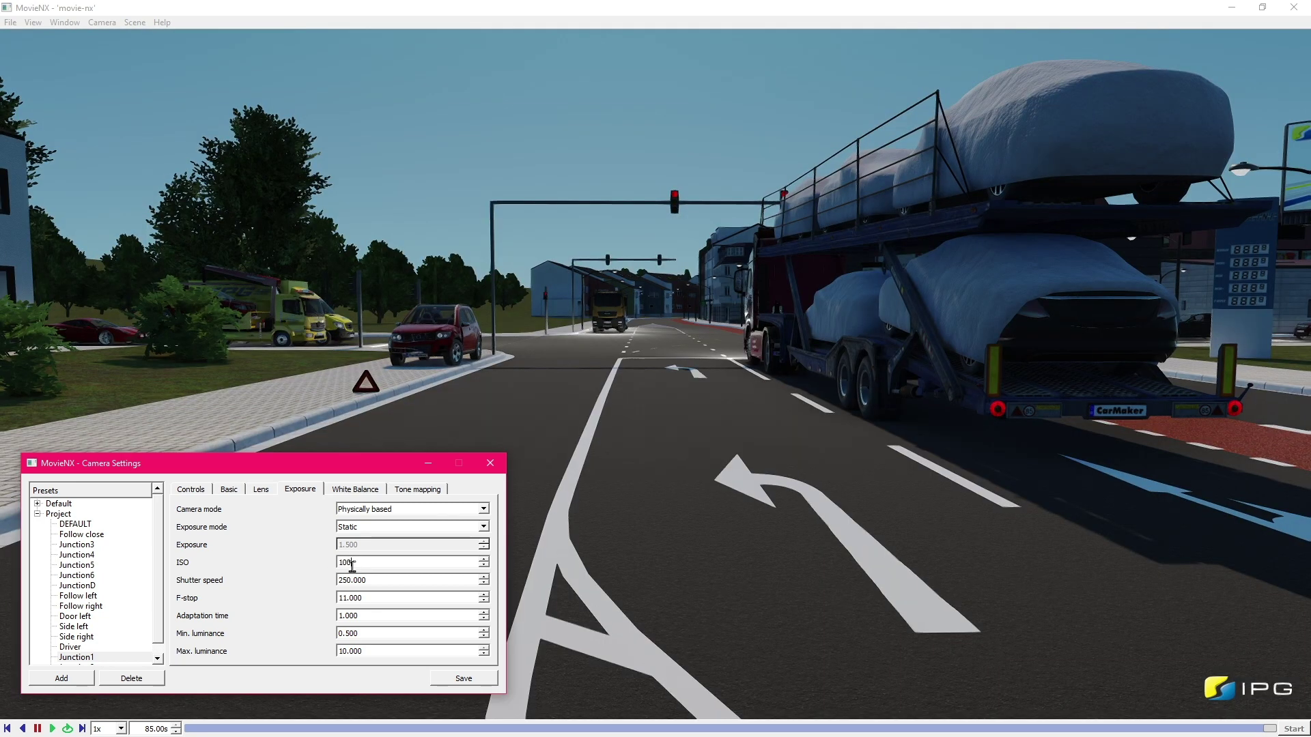
click(485, 560)
click(484, 561)
click(485, 560)
click(484, 561)
click(485, 560)
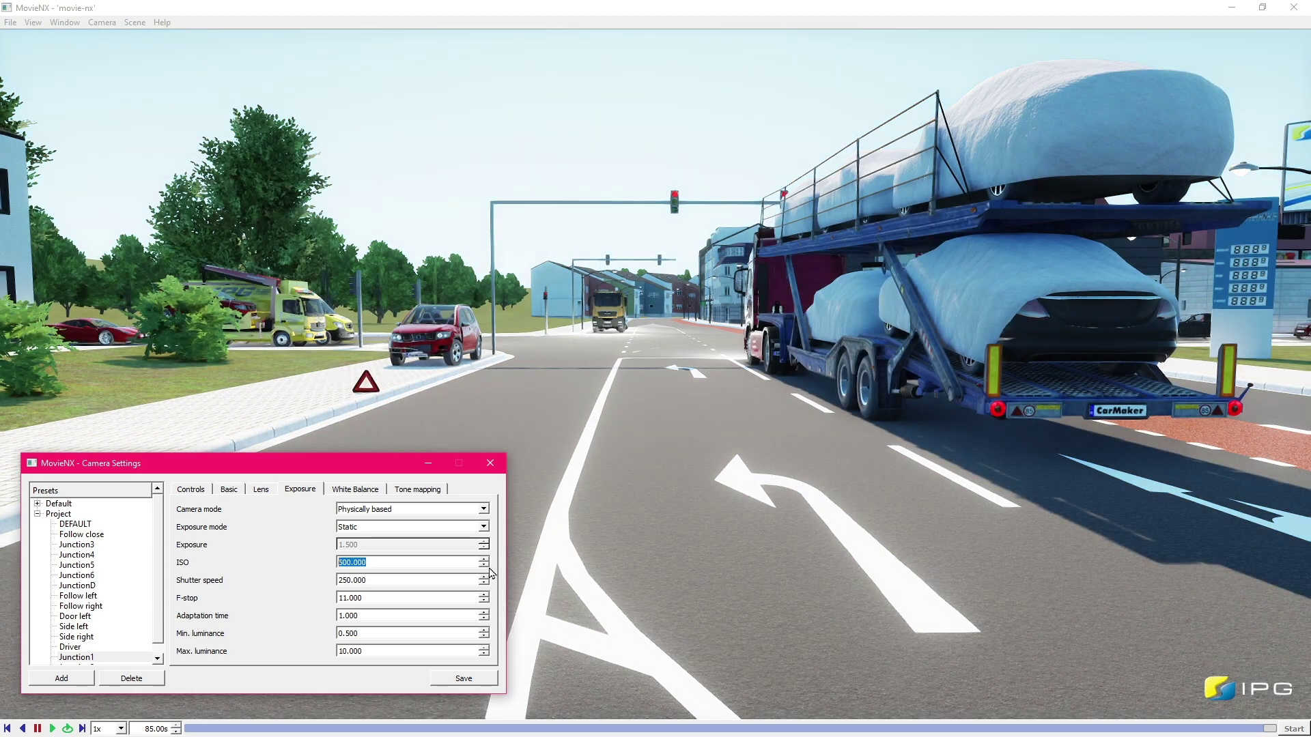
- Lower the ISO back to 200 and close the camera settings
click(485, 566)
click(485, 565)
click(485, 565)
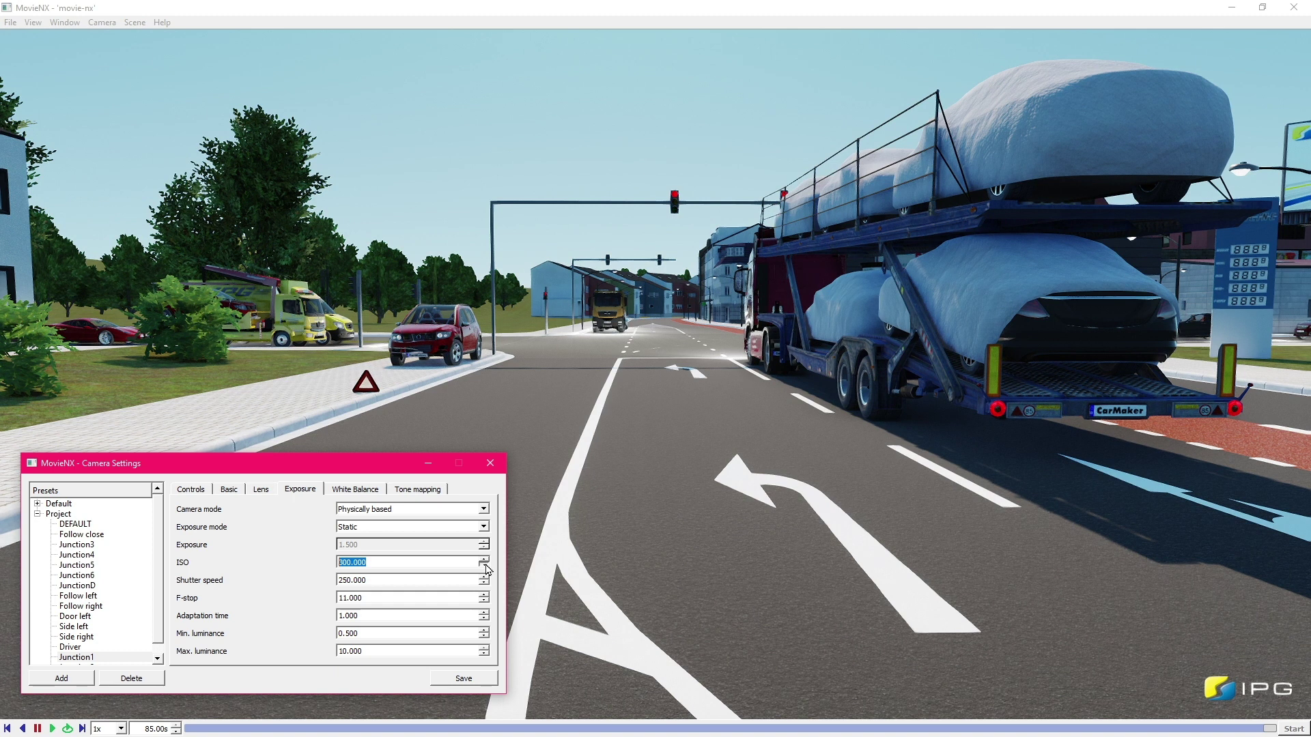
click(484, 566)
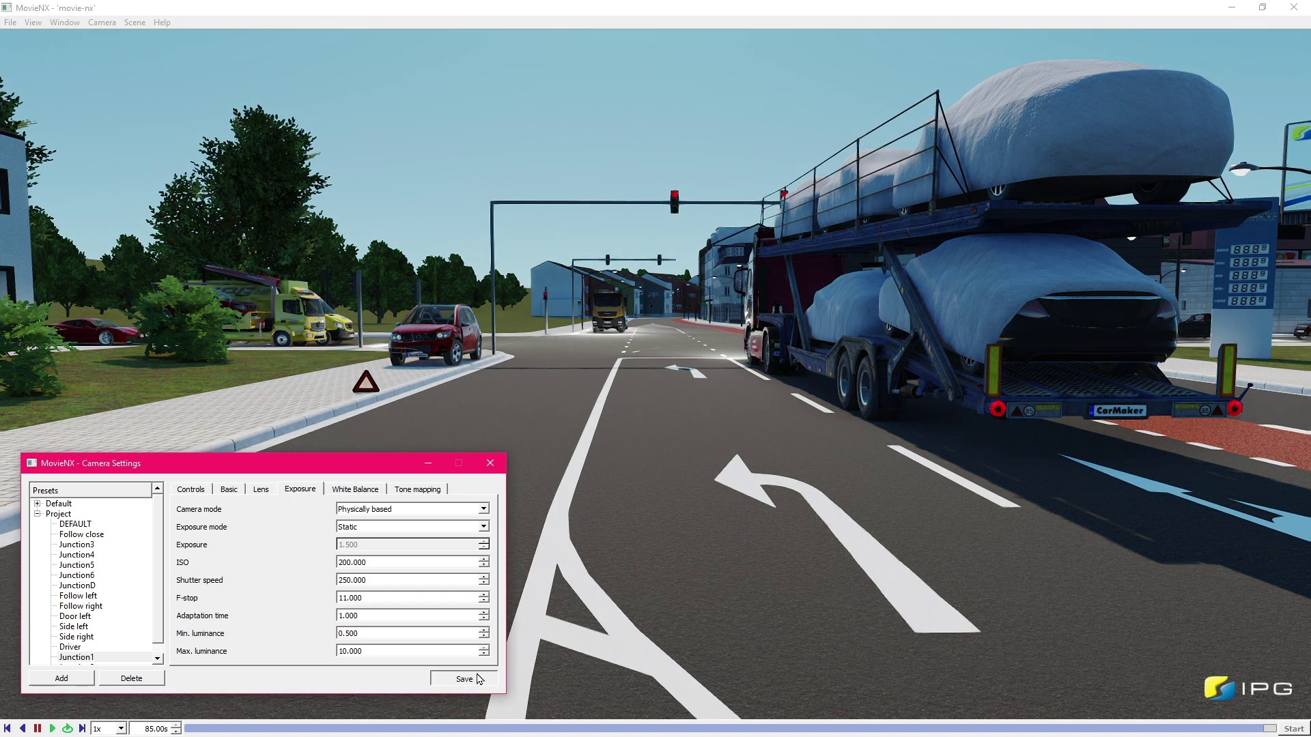
click(490, 463)
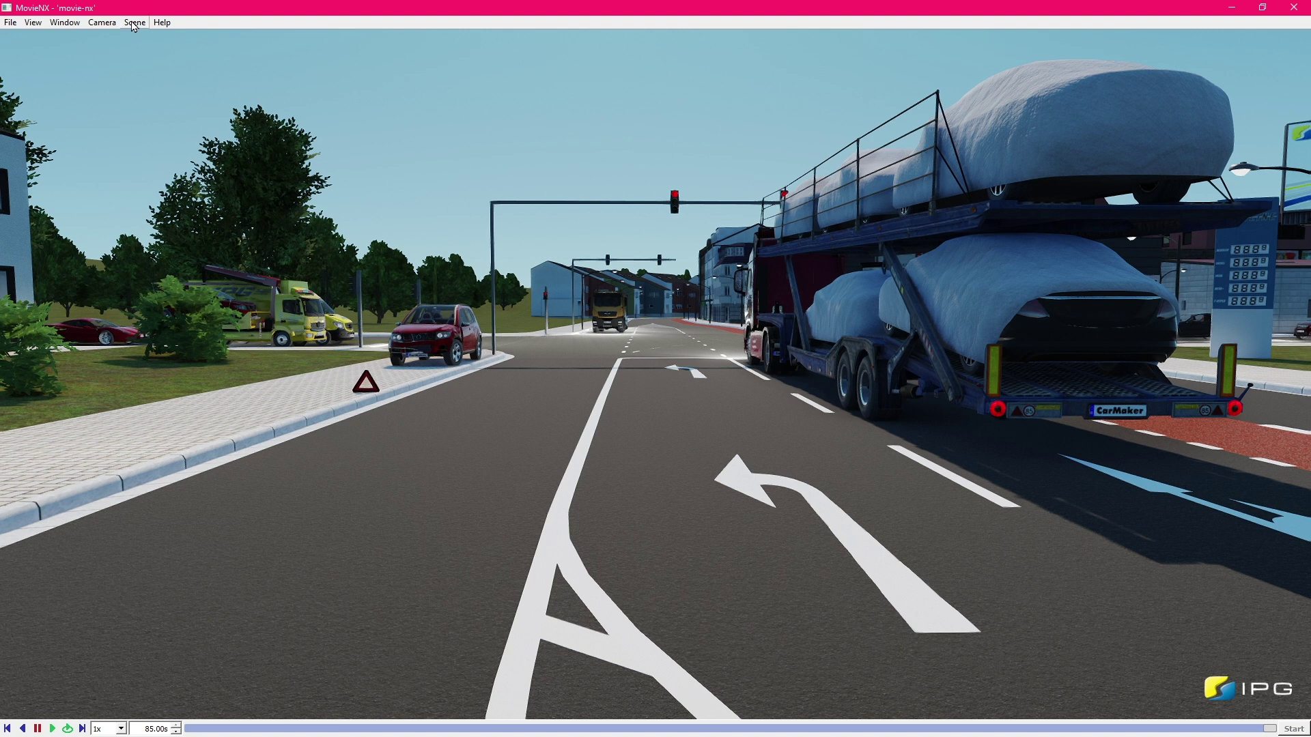
- In Environment settings, raise cloud intensity and thicken the fog to a 49.09 m visual range
click(147, 39)
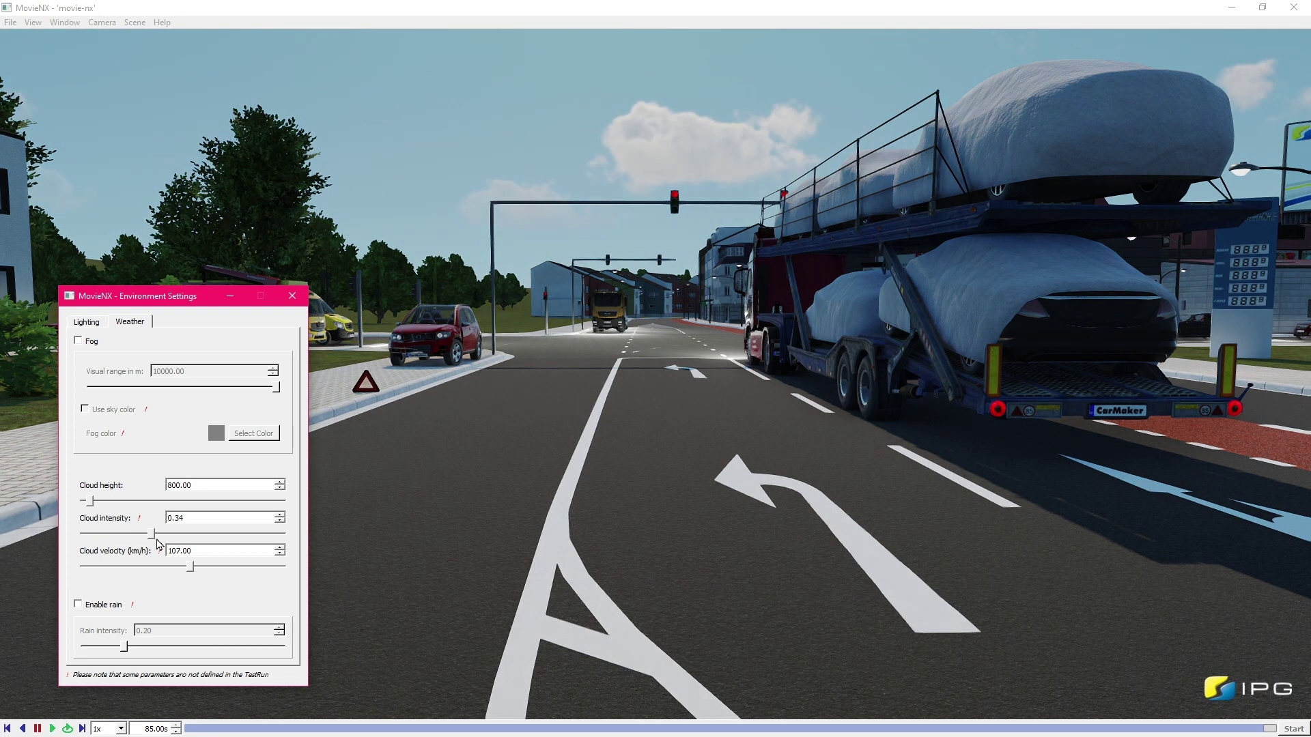
drag(186, 544, 234, 547)
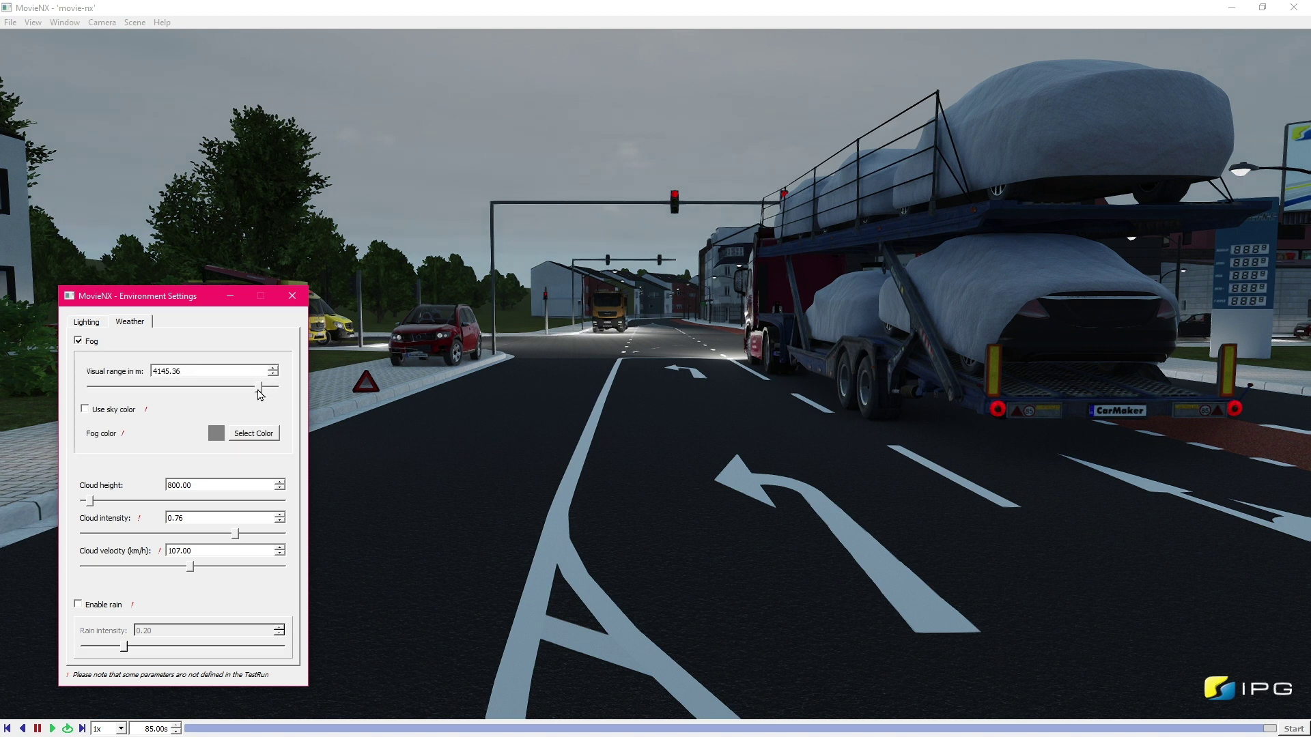
drag(236, 398, 175, 400)
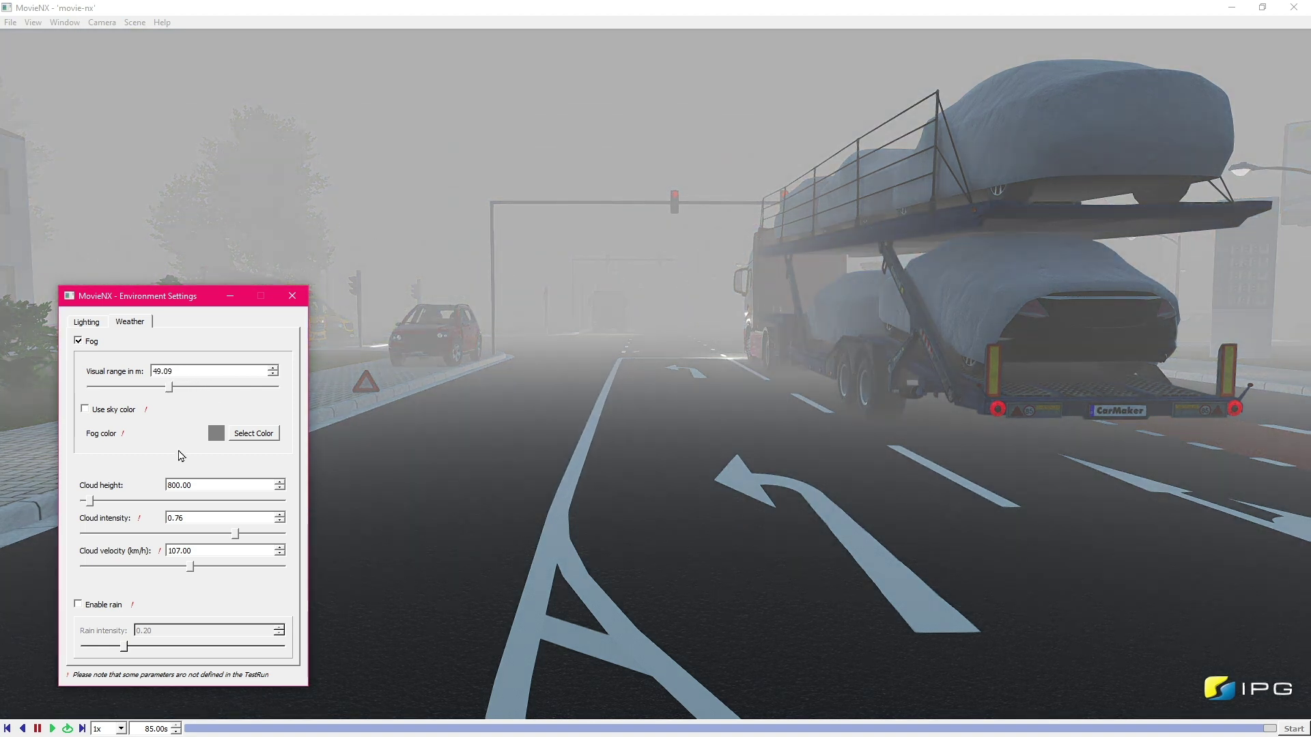
- Turn rain on, make it heavier, then switch it off again
click(115, 606)
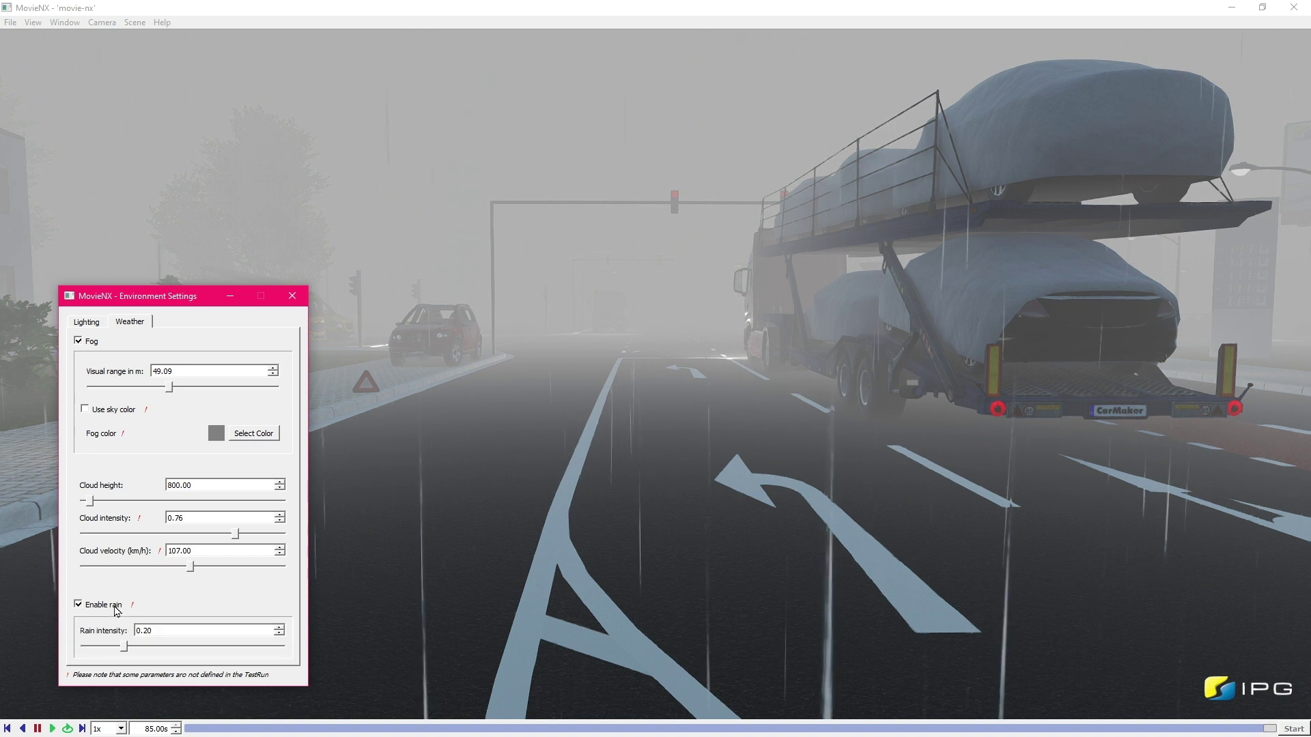
drag(124, 643, 146, 646)
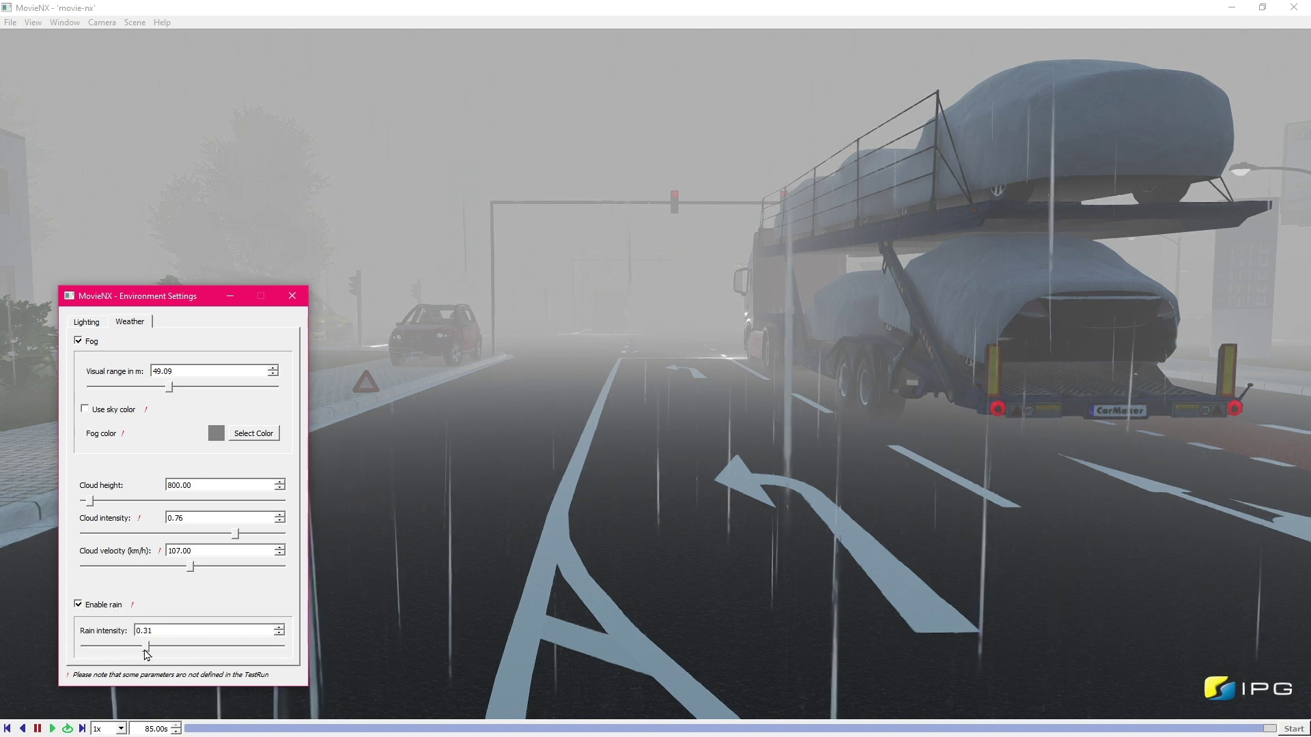
click(101, 607)
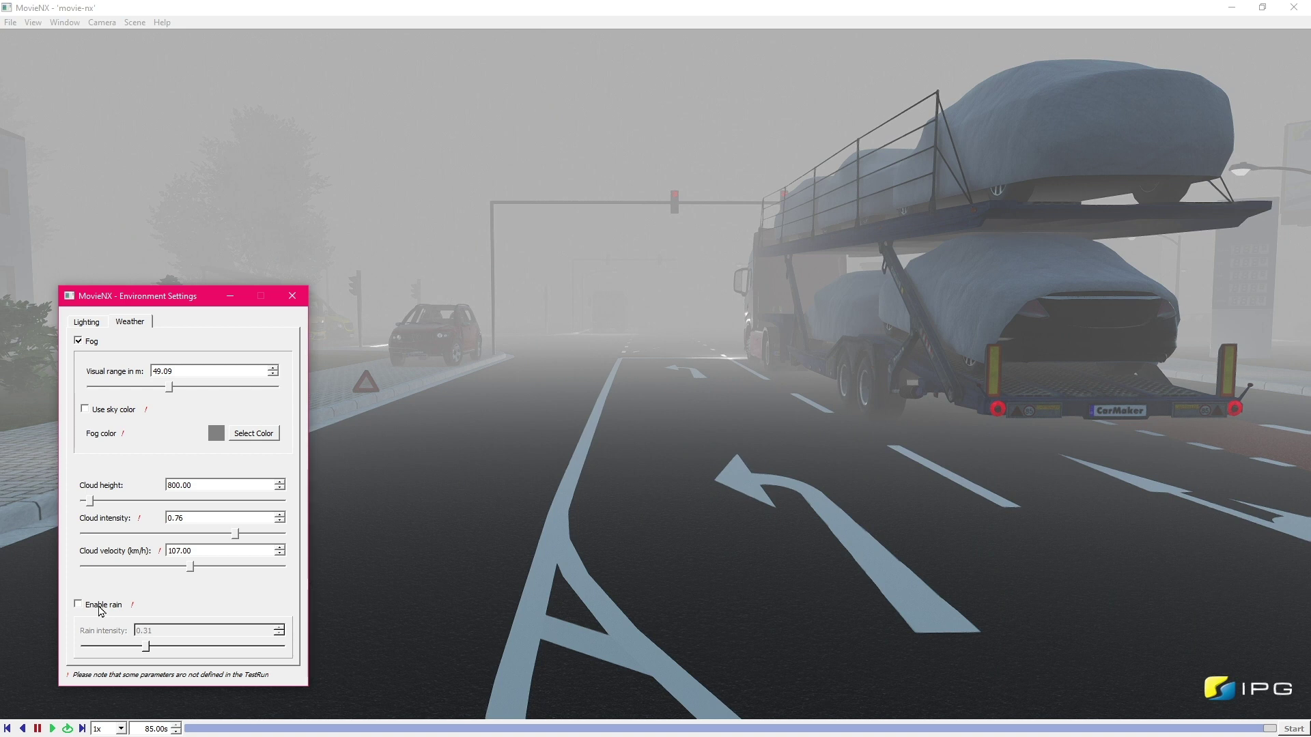
- Disable fog, set cloud intensity to 0.4, and lower the sun elevation to dusk level
click(78, 341)
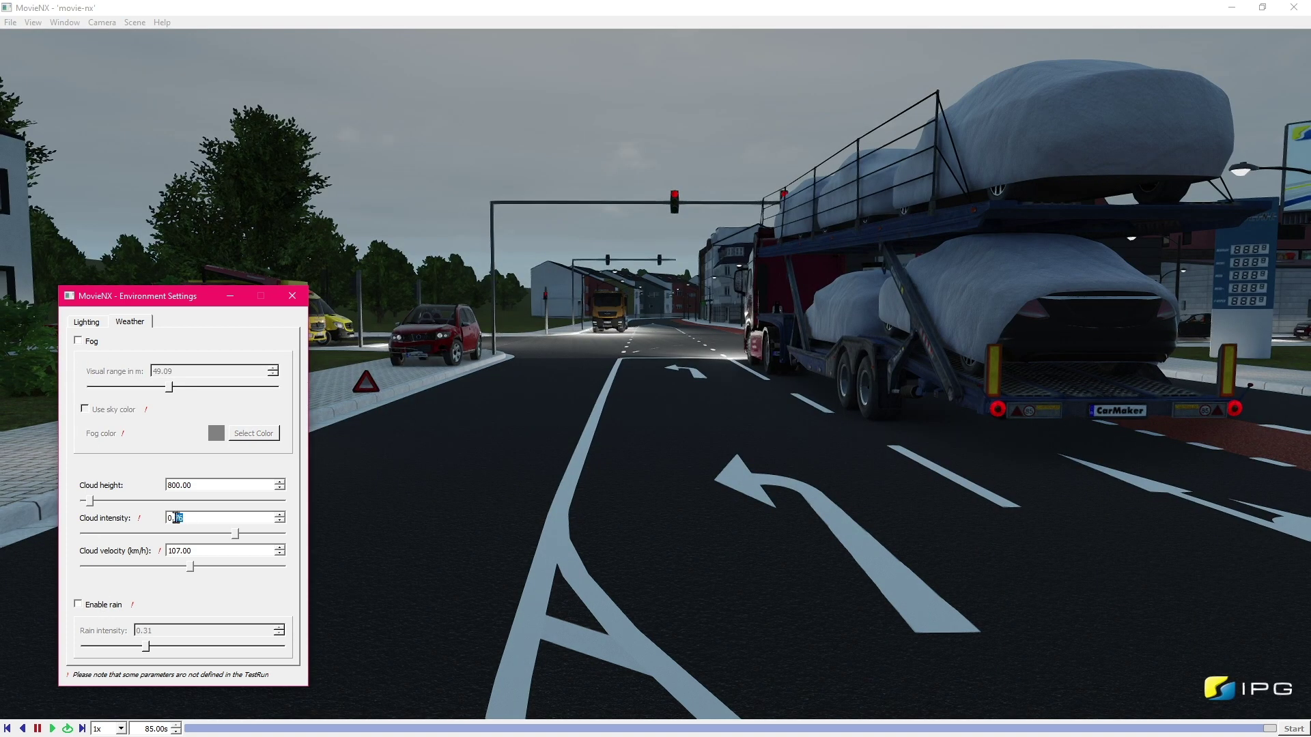
text(40)
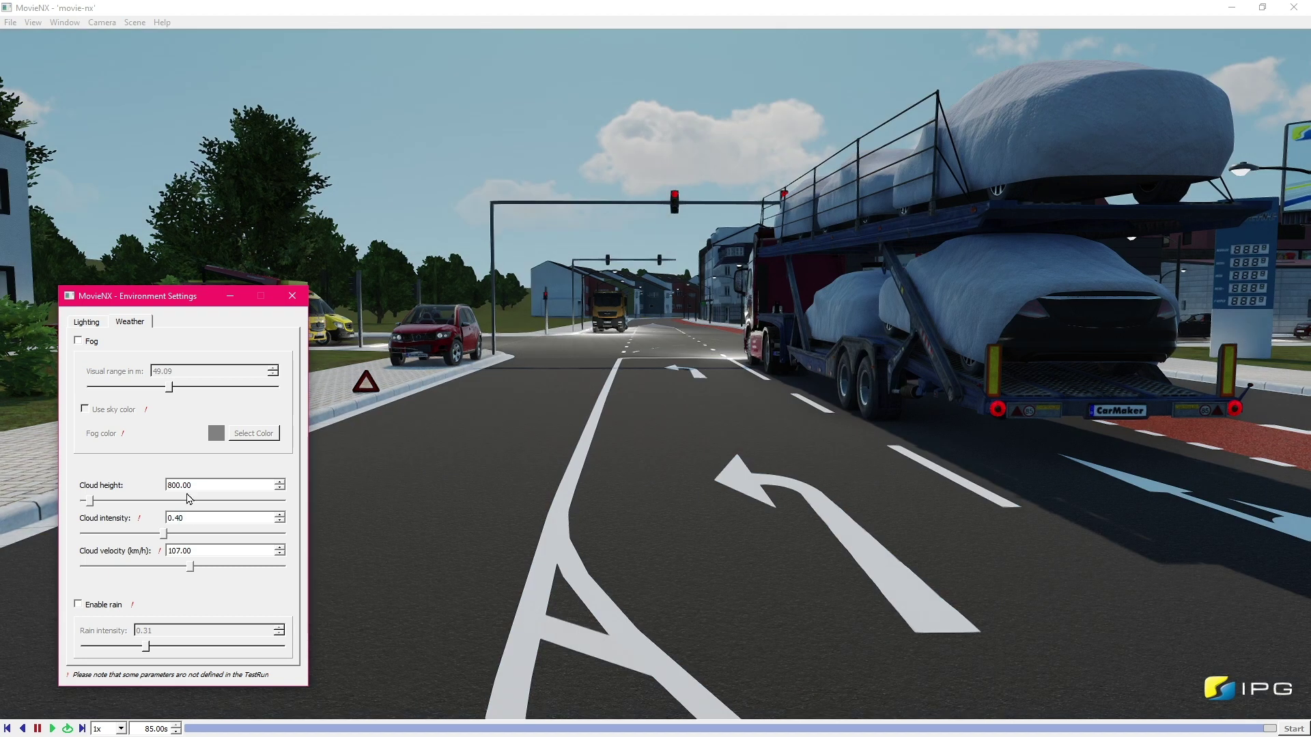
click(95, 325)
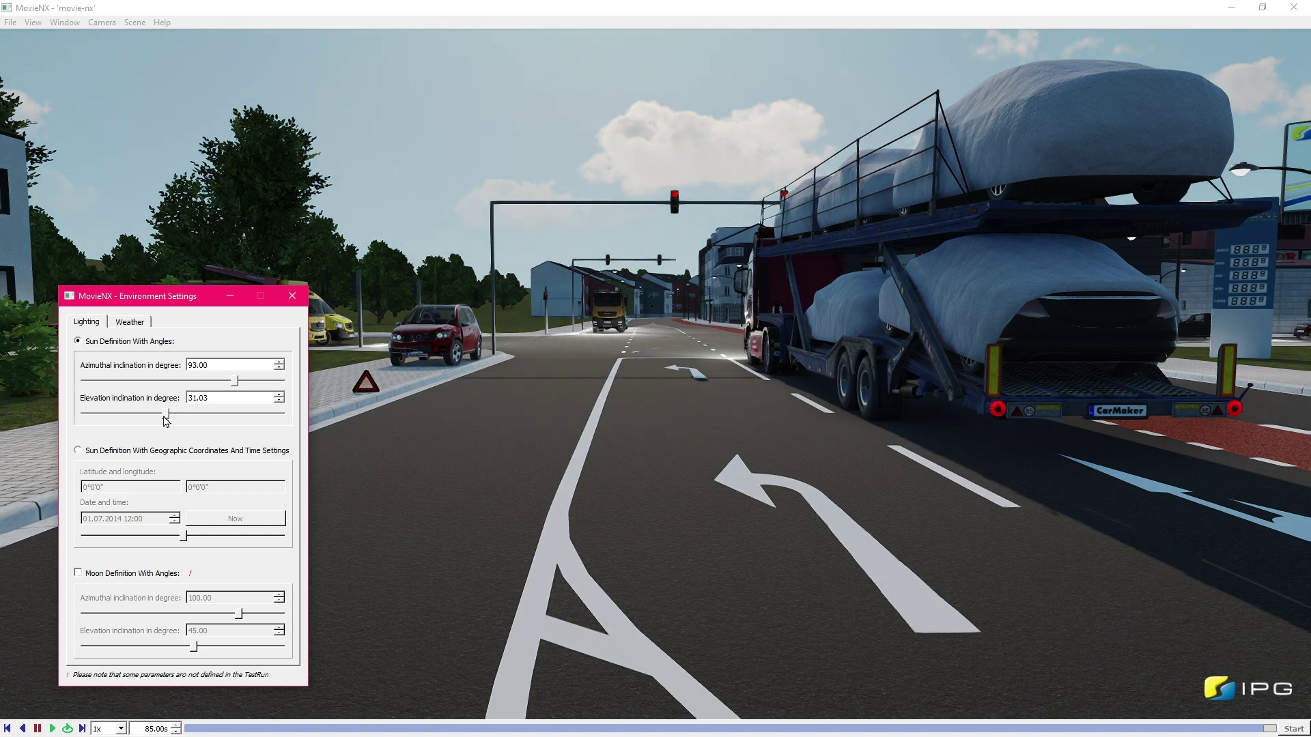
drag(143, 422, 97, 419)
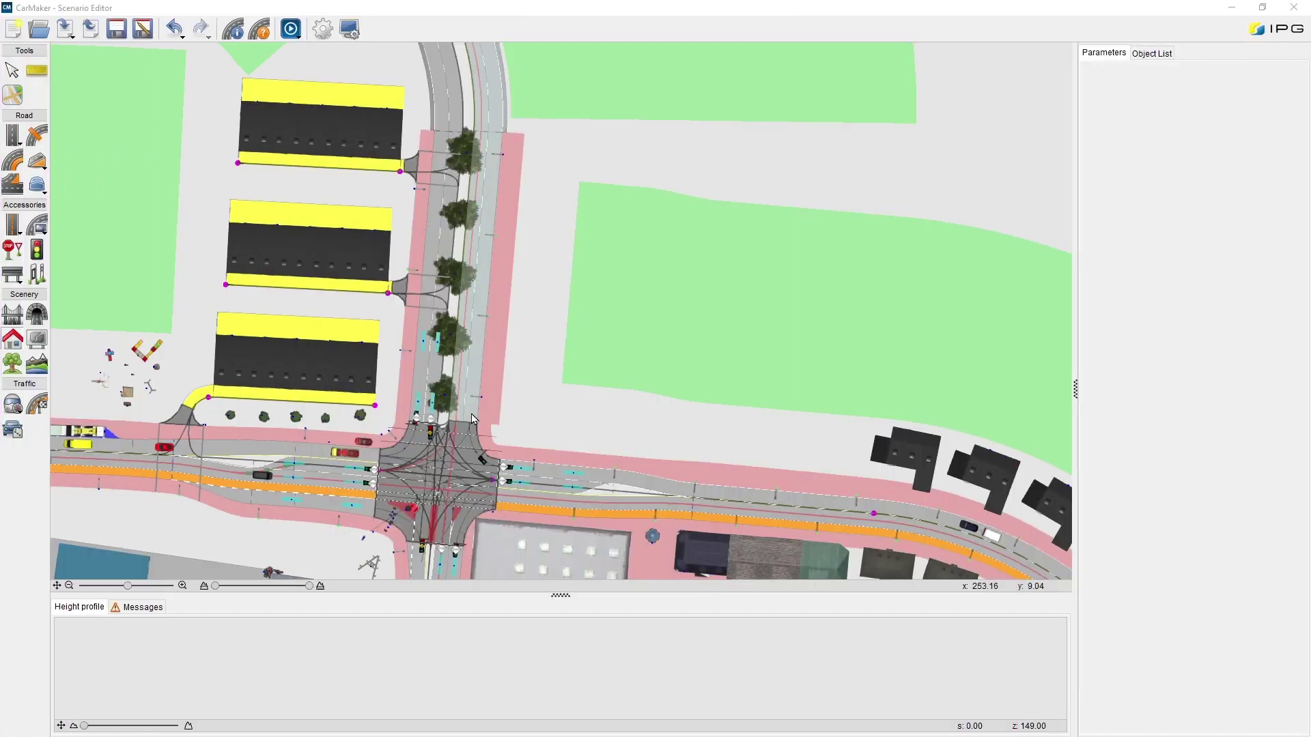
- Place a building beside the junction on the scenario map, then view the scenario in MovieNX
click(489, 418)
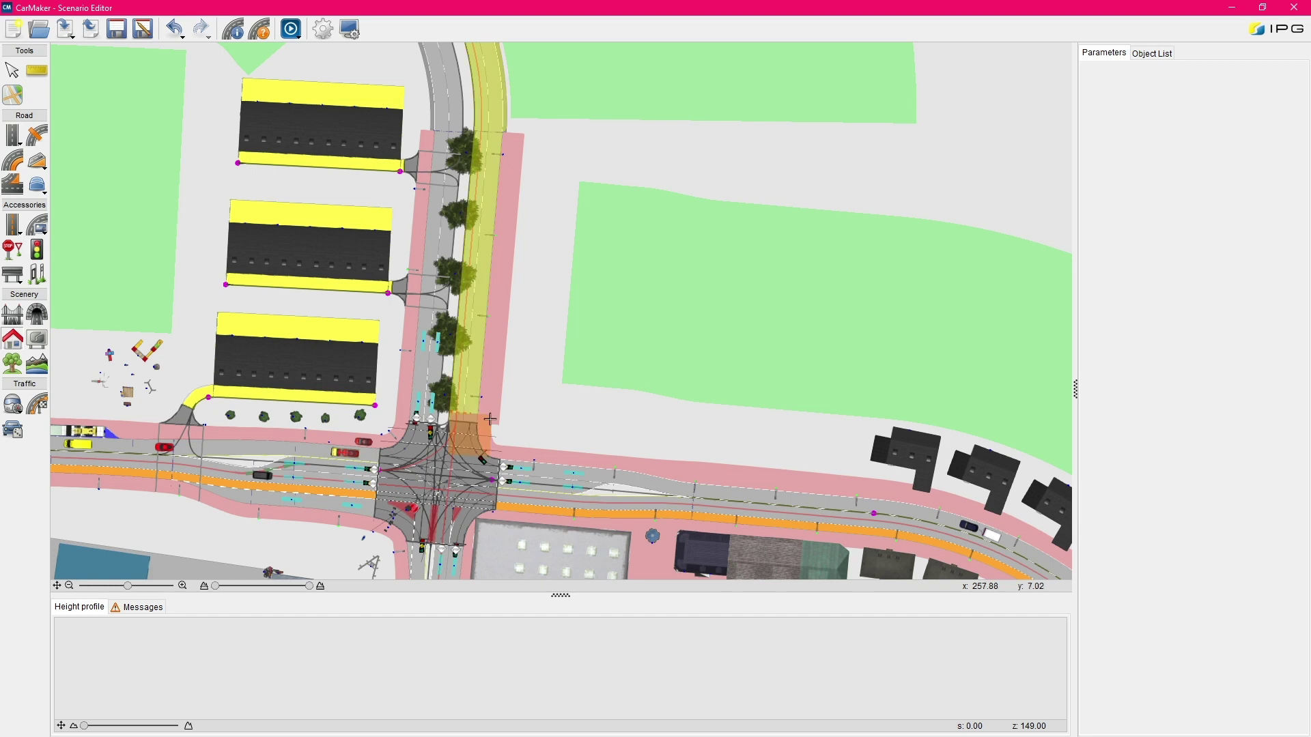
click(511, 410)
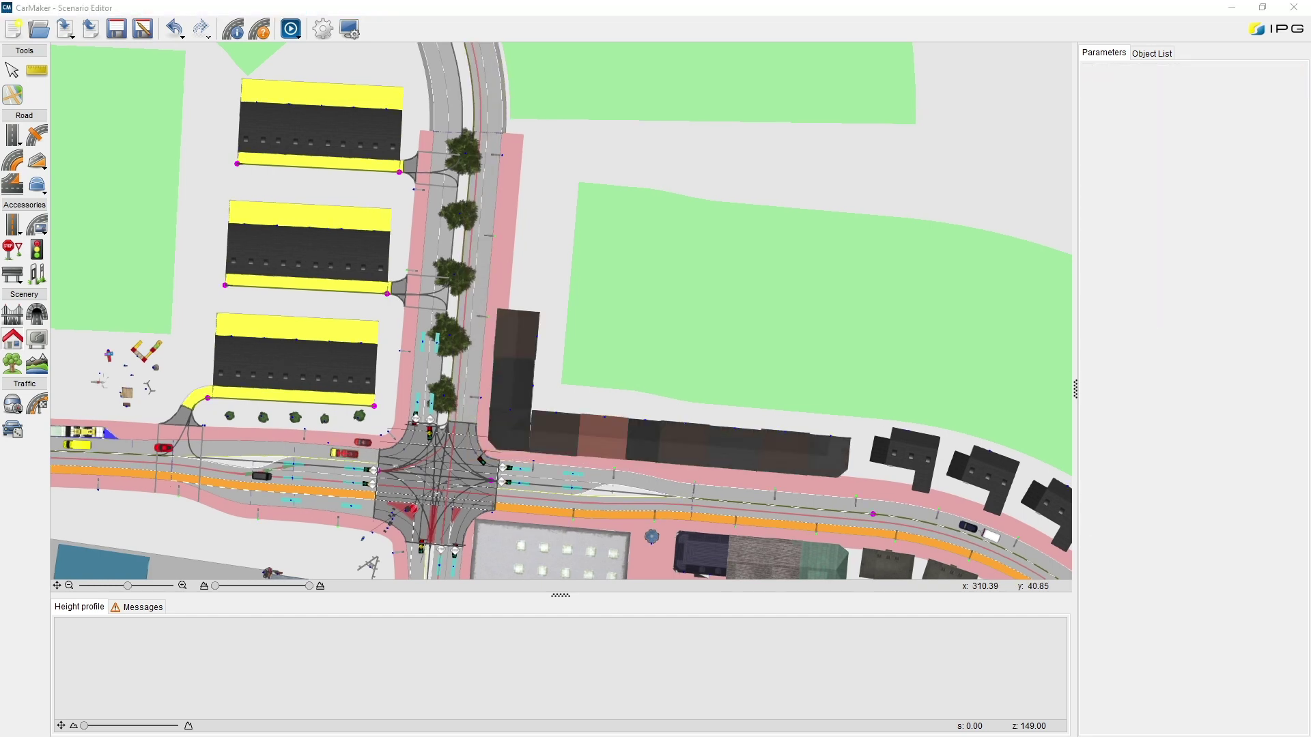
scroll(560, 310, up, 3)
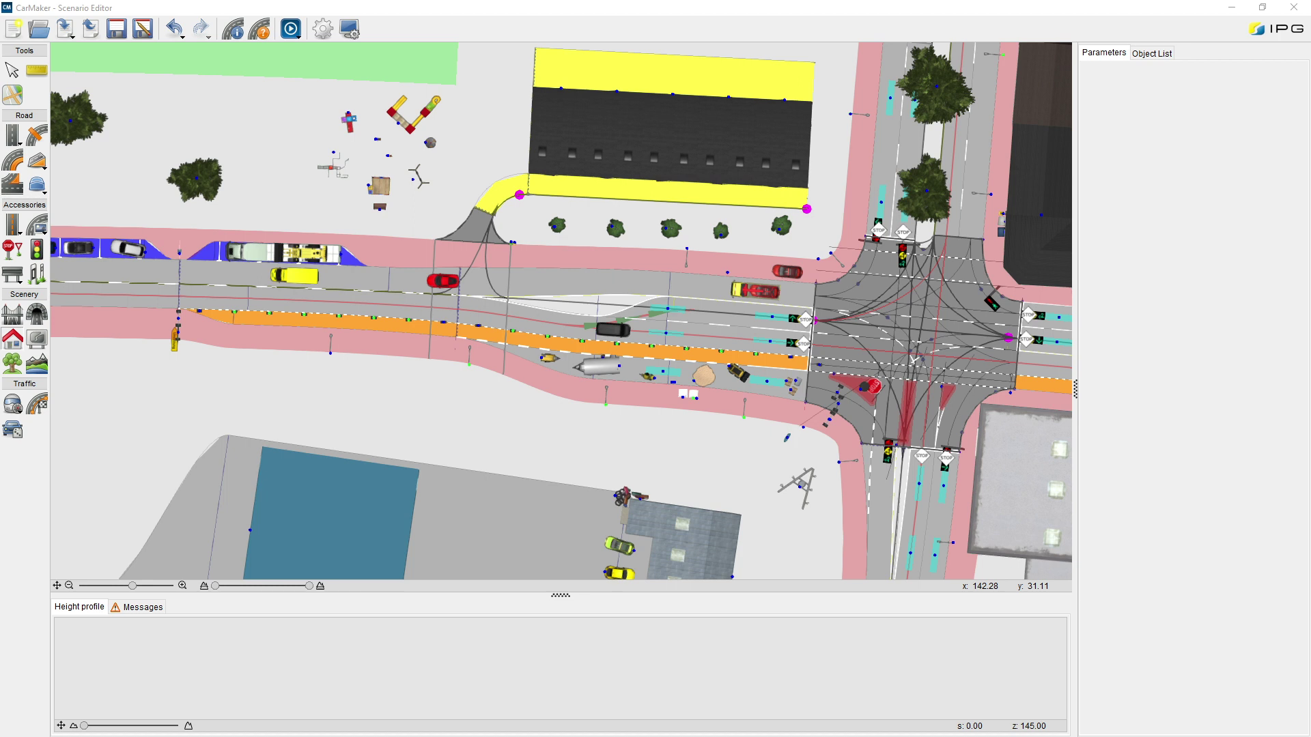
click(290, 28)
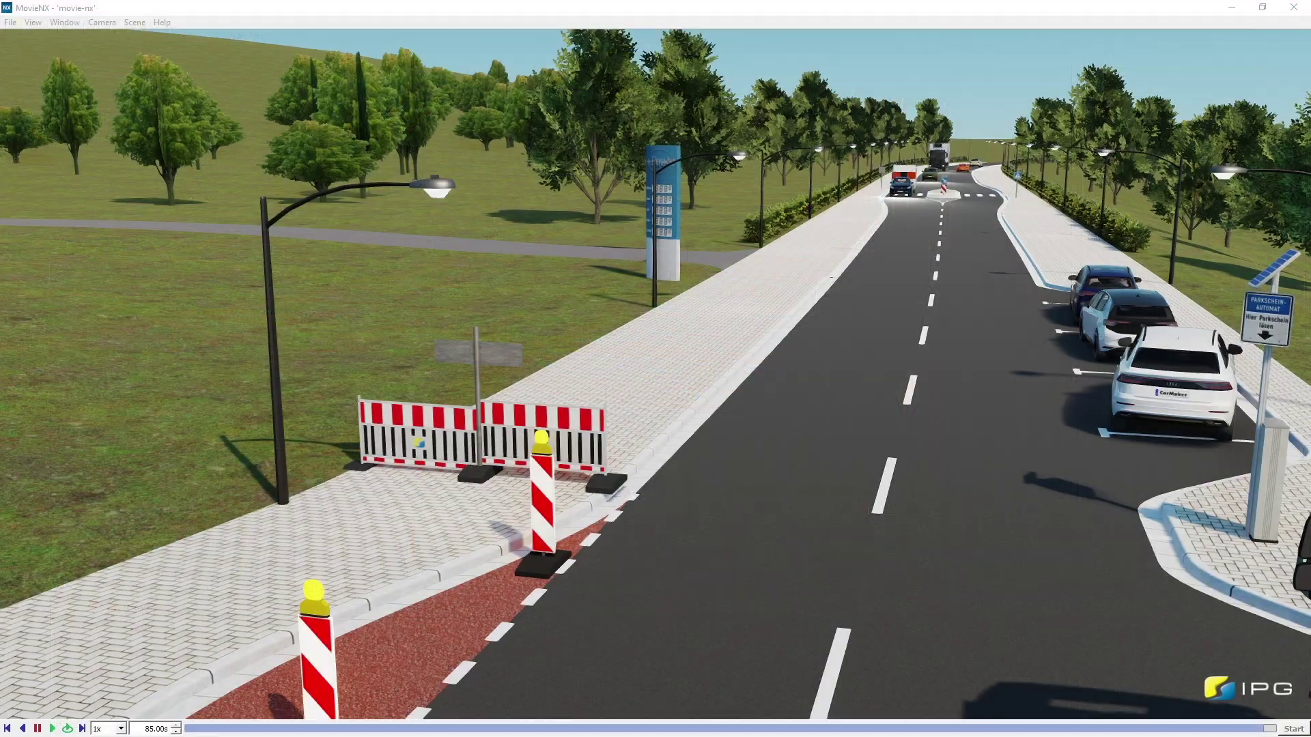
- Fly the camera forward through the 3-D street scene toward the roadworks
click(724, 426)
scroll(724, 425, up, 10)
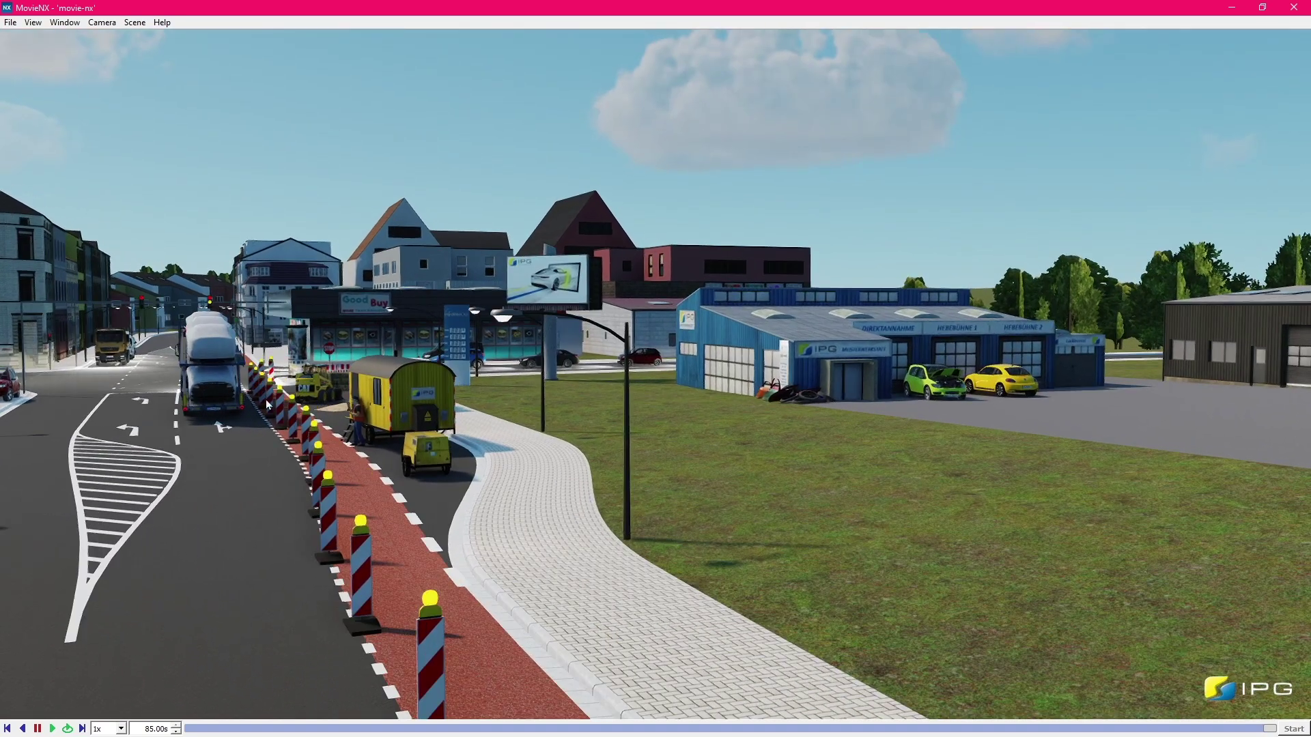
scroll(280, 399, up, 10)
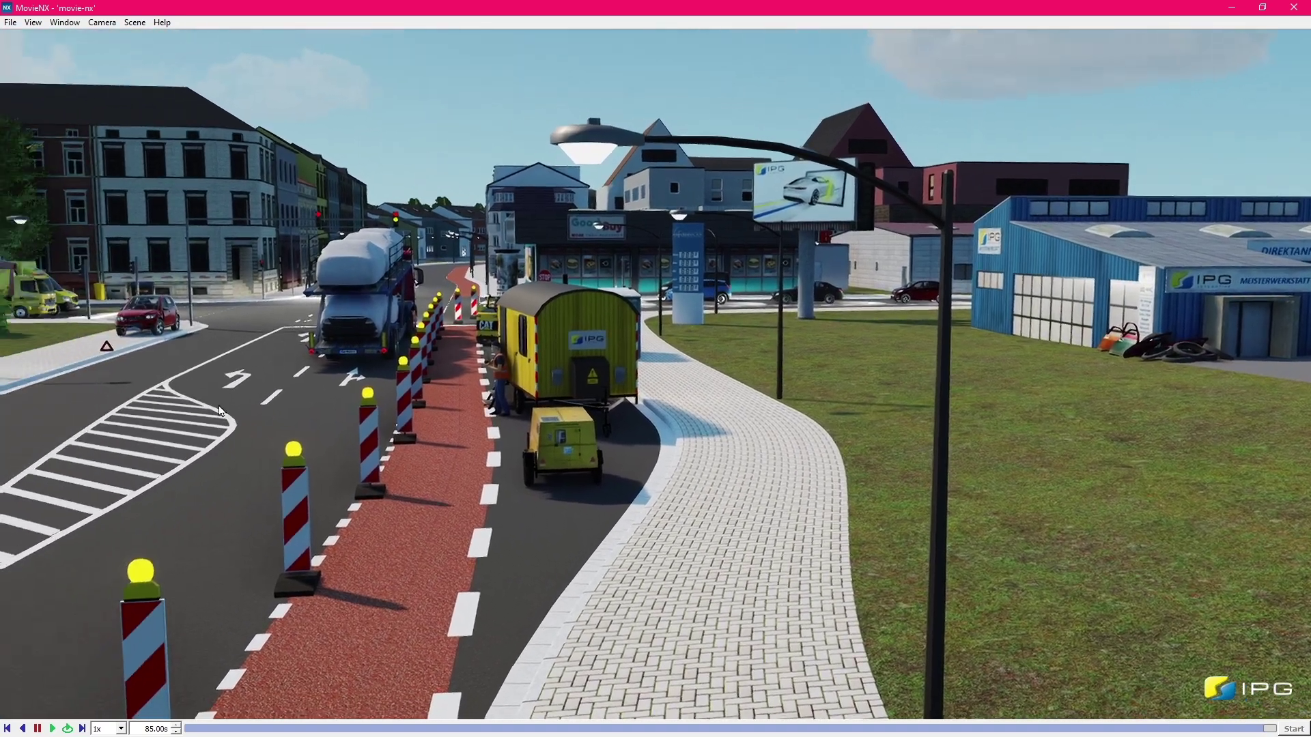